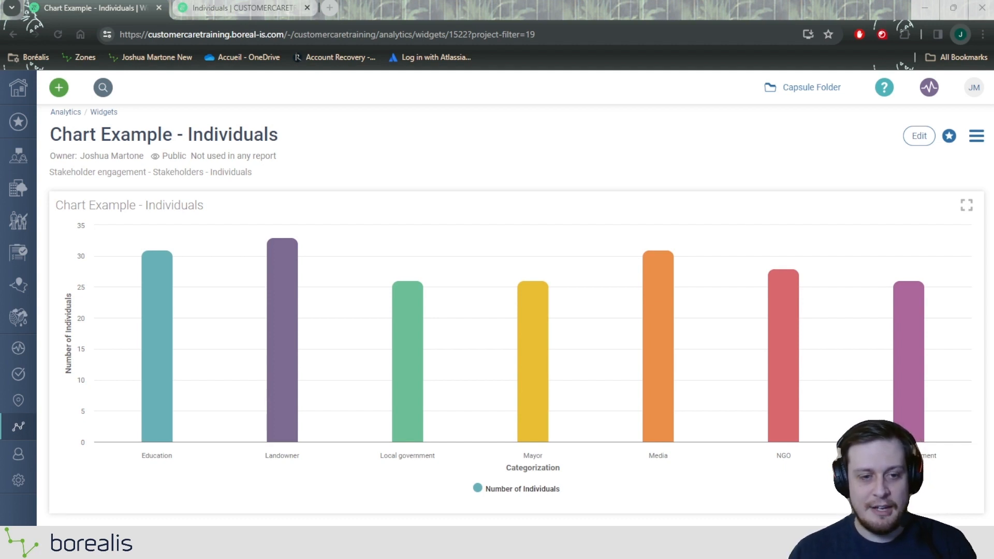
# Leave the example chart for the home page and open the Analytics list of widgets
pyautogui.moveTo(157, 352)
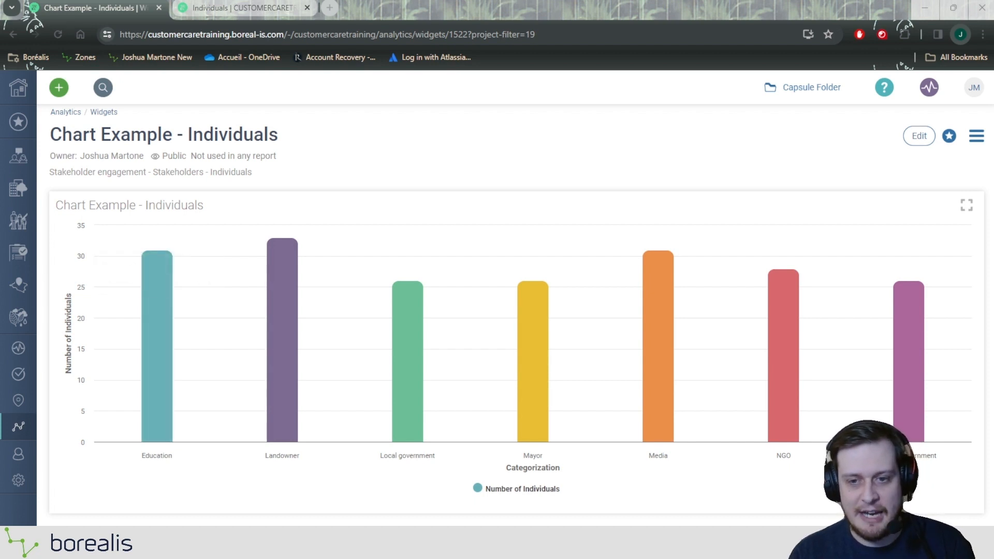
pyautogui.moveTo(659, 352)
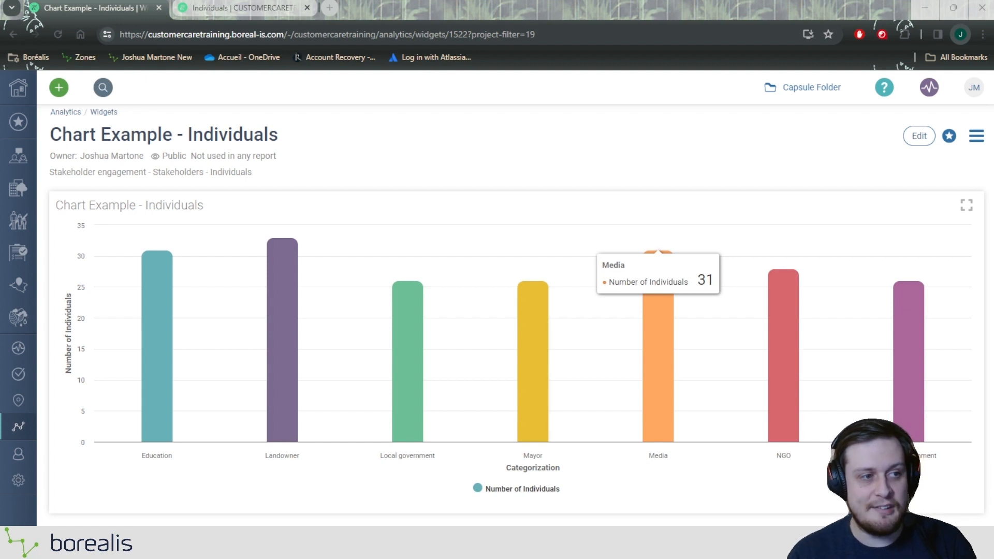
pyautogui.click(18, 88)
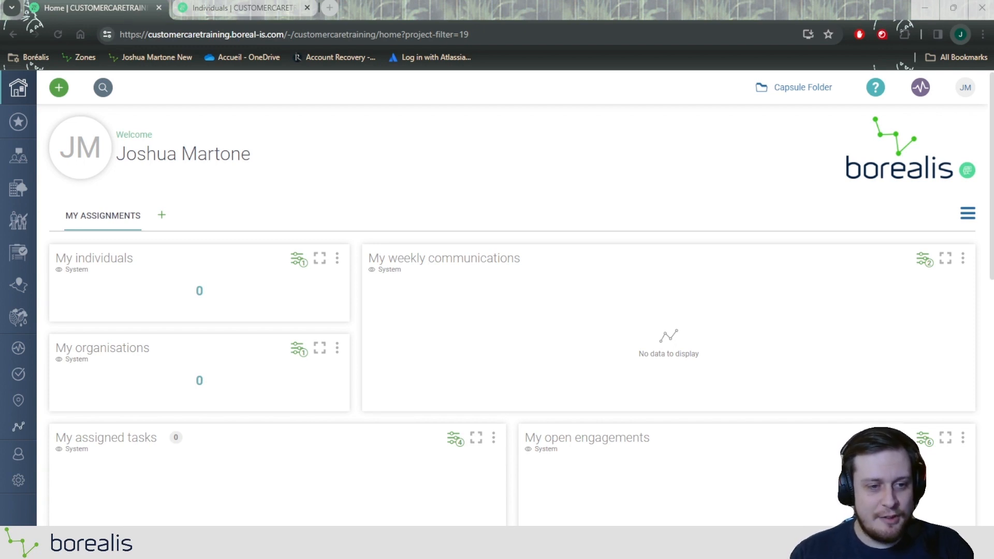
pyautogui.click(21, 426)
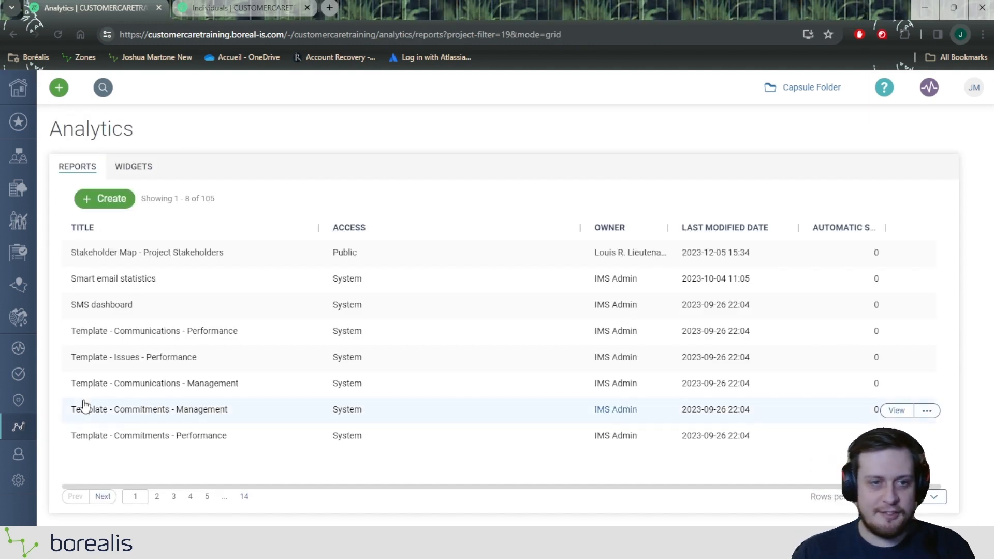
pyautogui.click(139, 166)
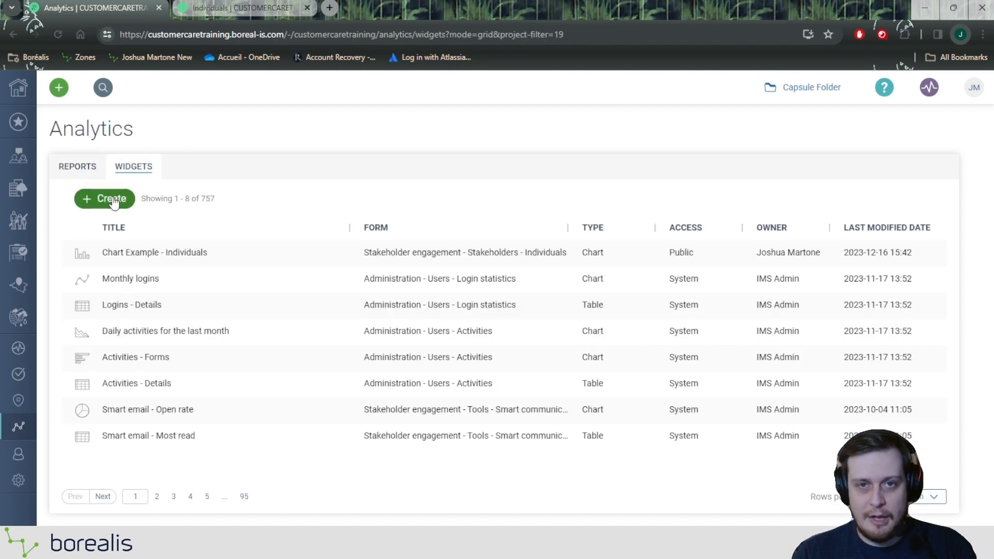
# Create a Chart widget based on the Stakeholder engagement - Stakeholders - Individuals form
pyautogui.click(111, 202)
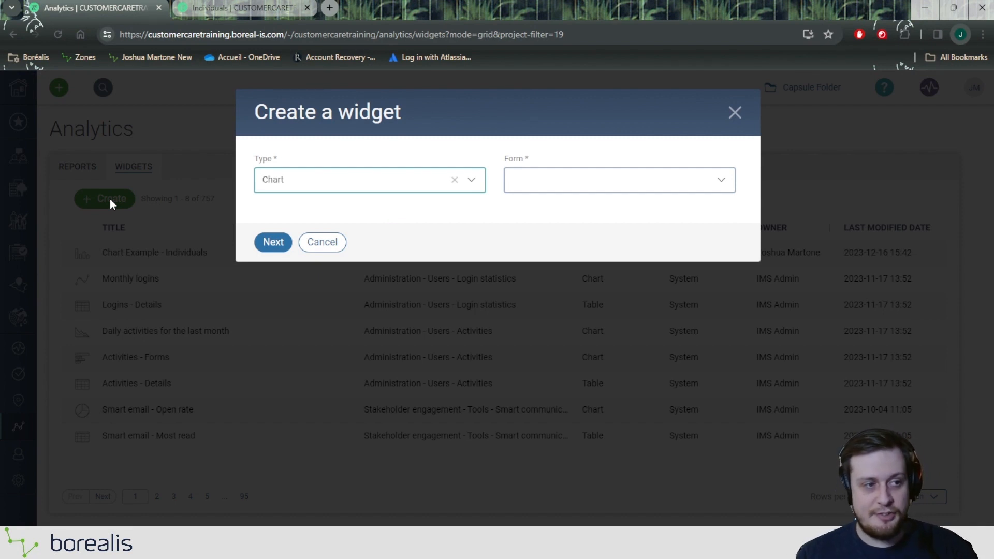
pyautogui.click(363, 180)
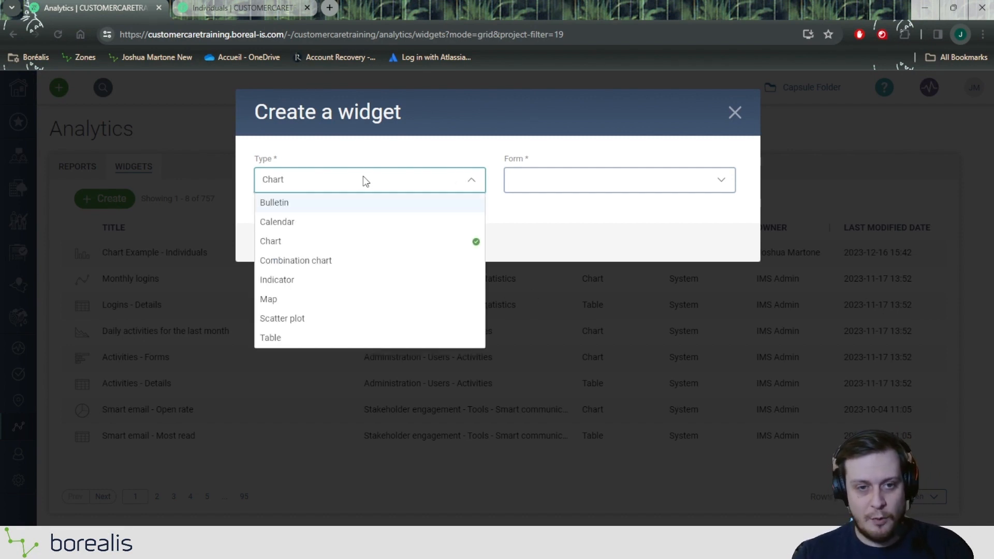
pyautogui.click(273, 245)
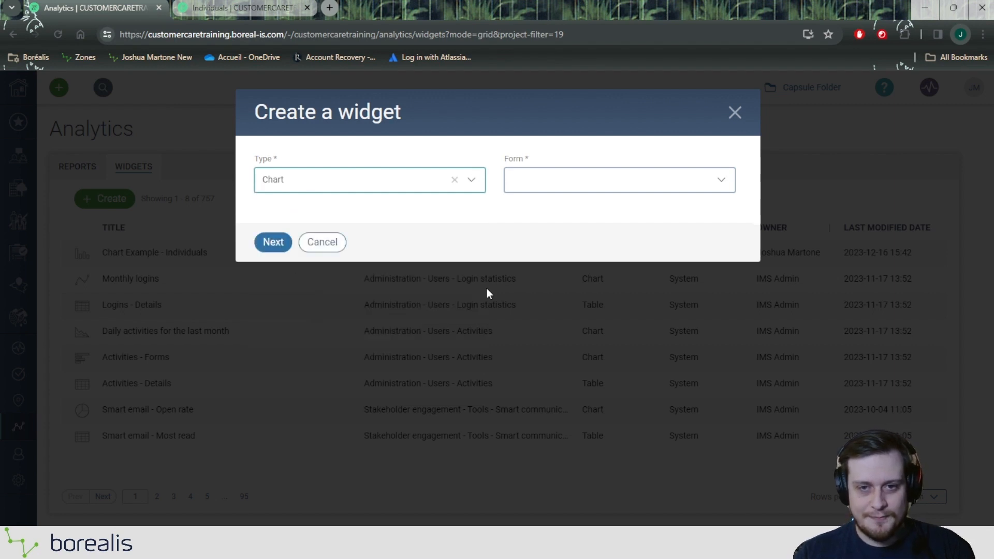
pyautogui.moveTo(505, 164); pyautogui.dragTo(553, 151)
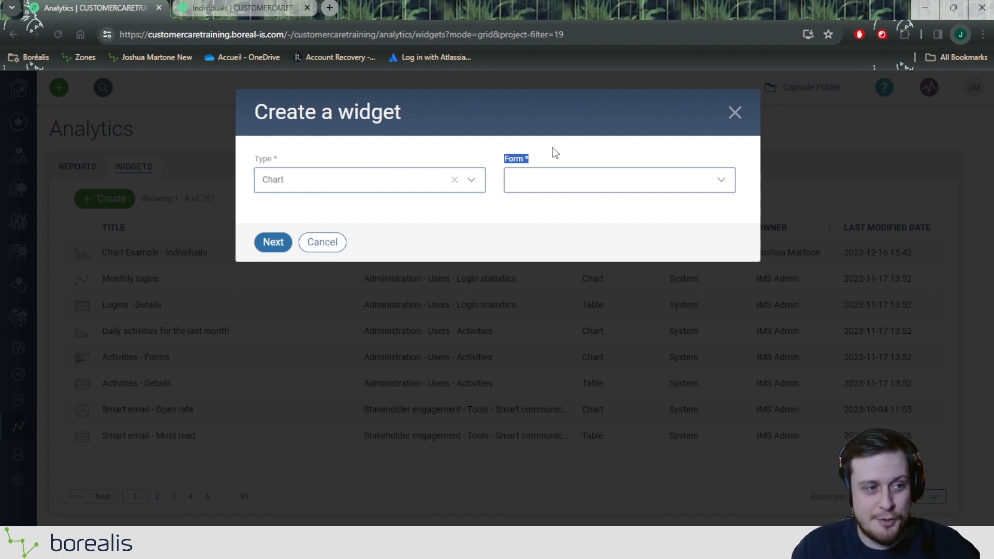
pyautogui.click(550, 175)
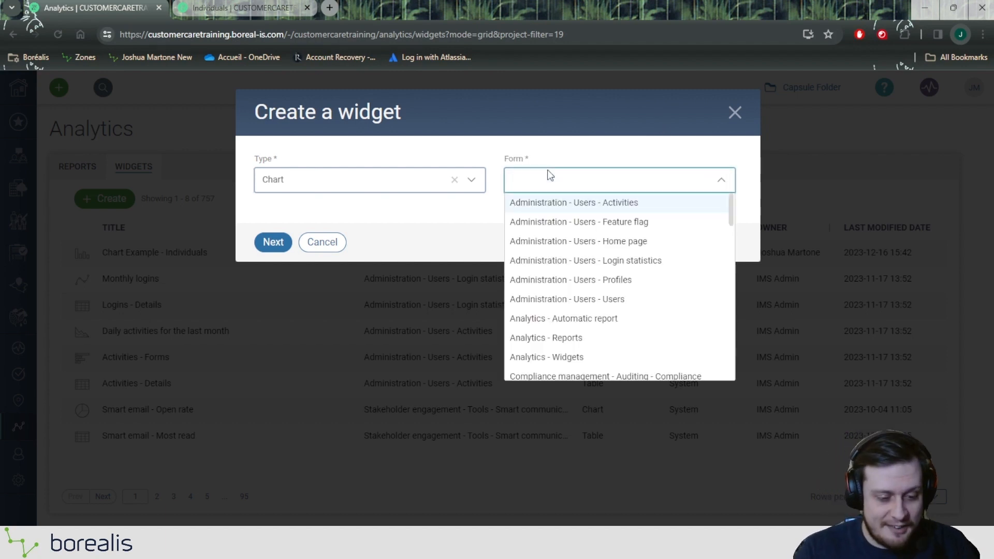
pyautogui.write('ind')
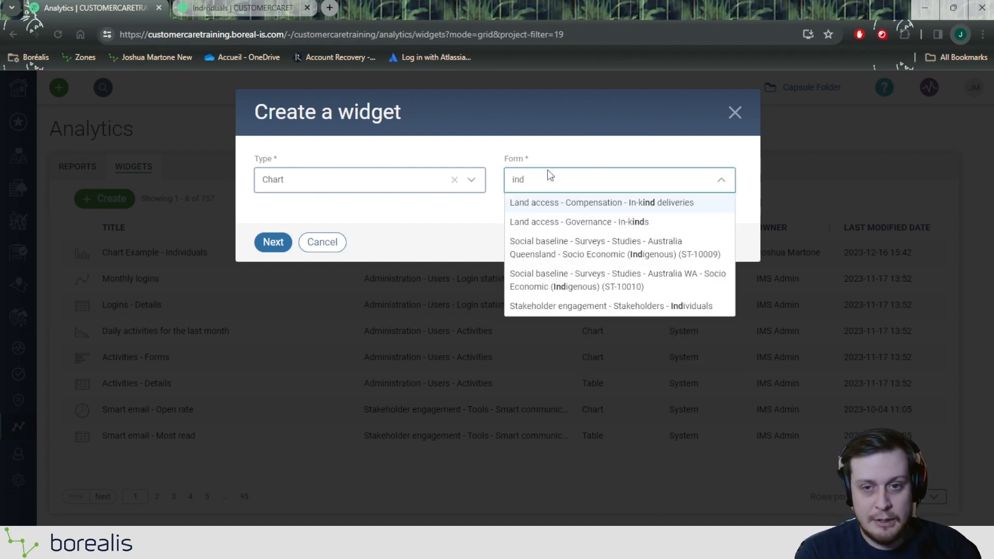
pyautogui.click(700, 307)
pyautogui.click(282, 243)
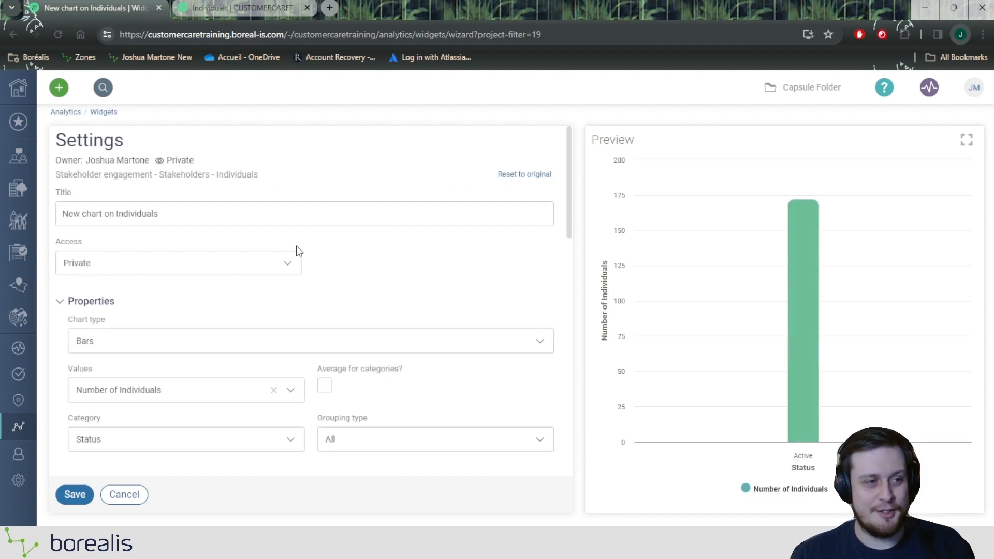
# Examine the new chart's property settings, especially Values, together with its preview
pyautogui.scroll(-3, 78, 363)
pyautogui.scroll(3, 310, 310)
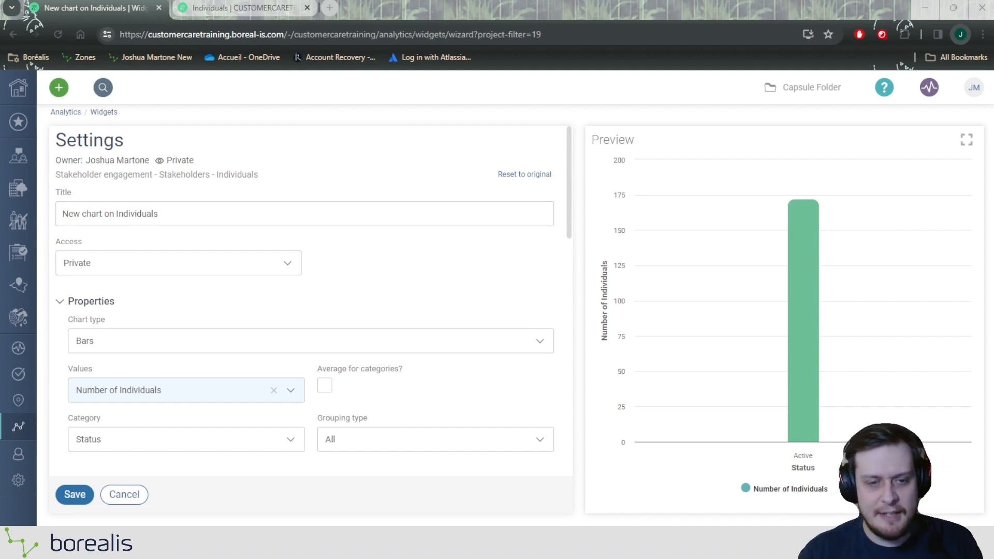
pyautogui.scroll(-4, 311, 311)
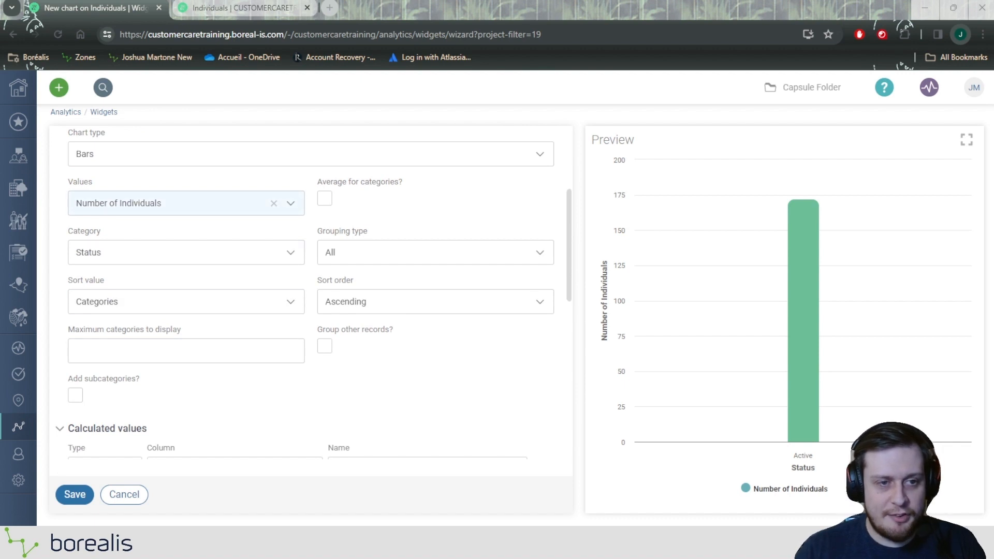
pyautogui.doubleClick(86, 182)
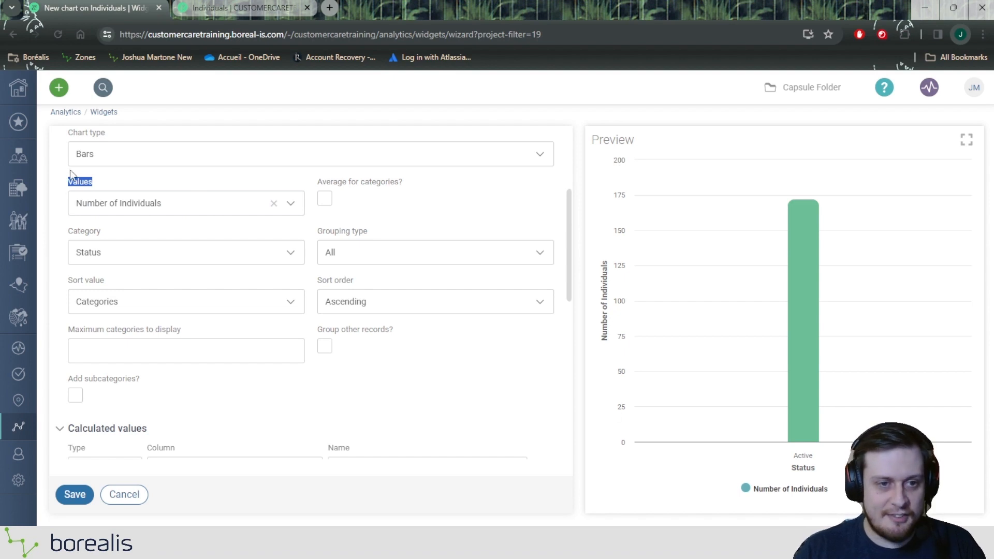
pyautogui.click(129, 174)
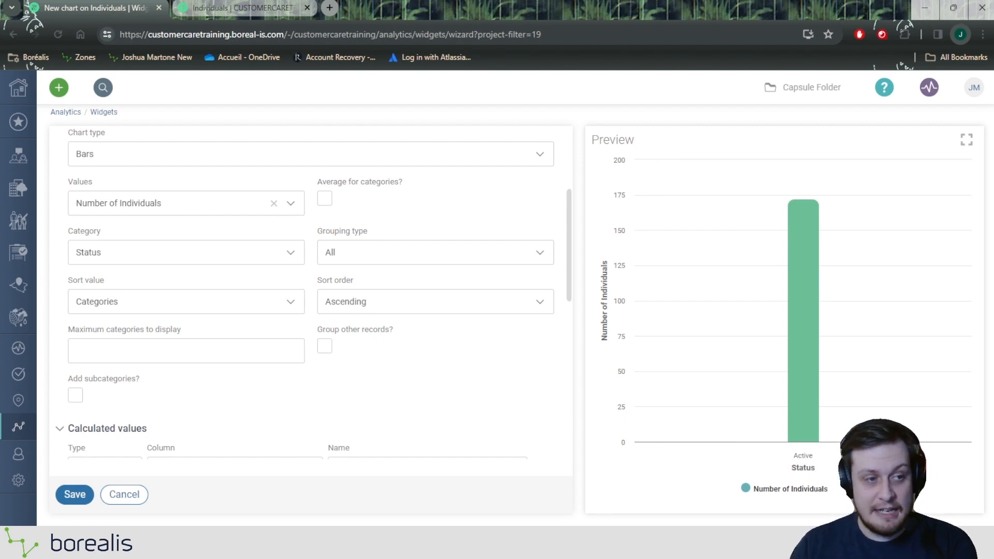
pyautogui.moveTo(817, 418)
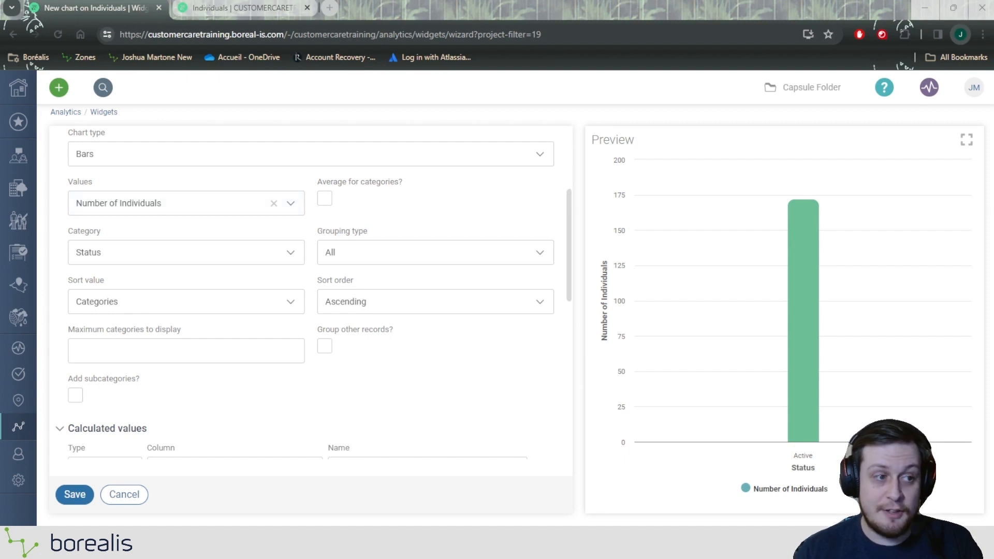
# Switch to the Individuals register, filter its Status column to Active and check the record count
pyautogui.click(271, 8)
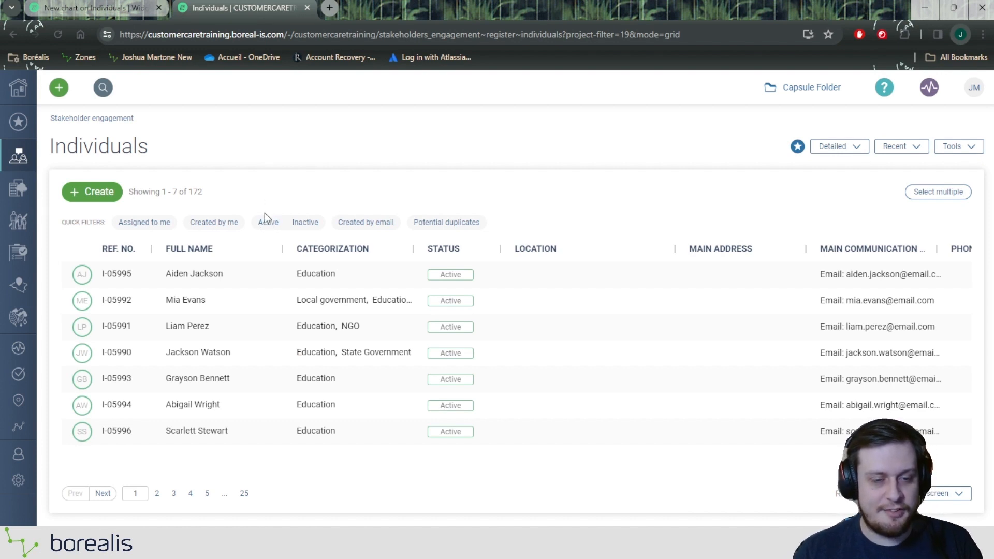
pyautogui.click(438, 254)
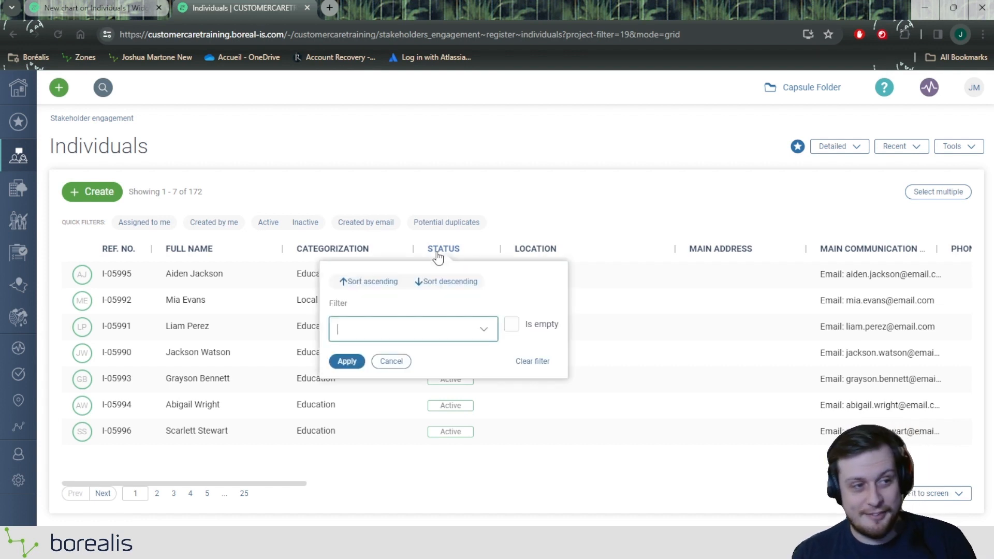
pyautogui.click(386, 328)
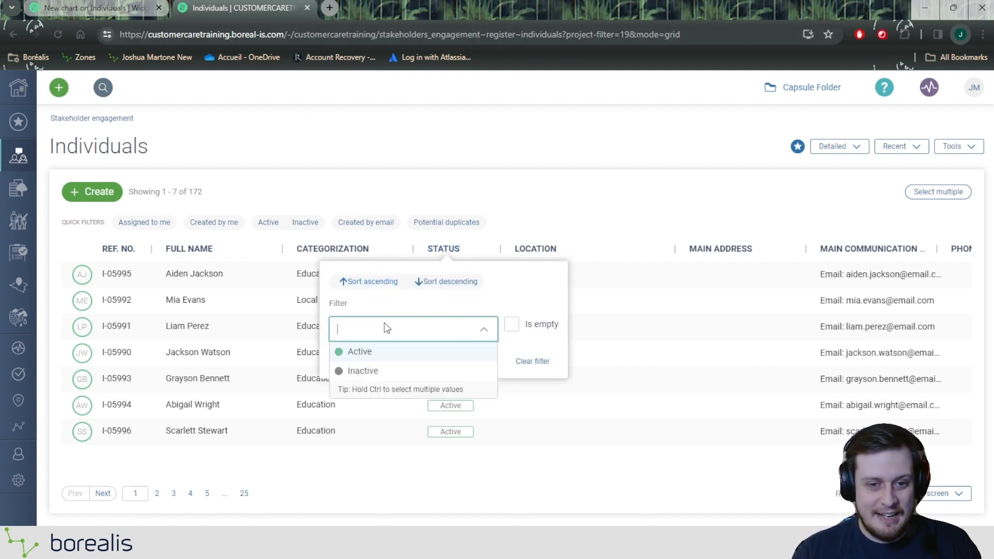
pyautogui.click(380, 352)
pyautogui.click(348, 359)
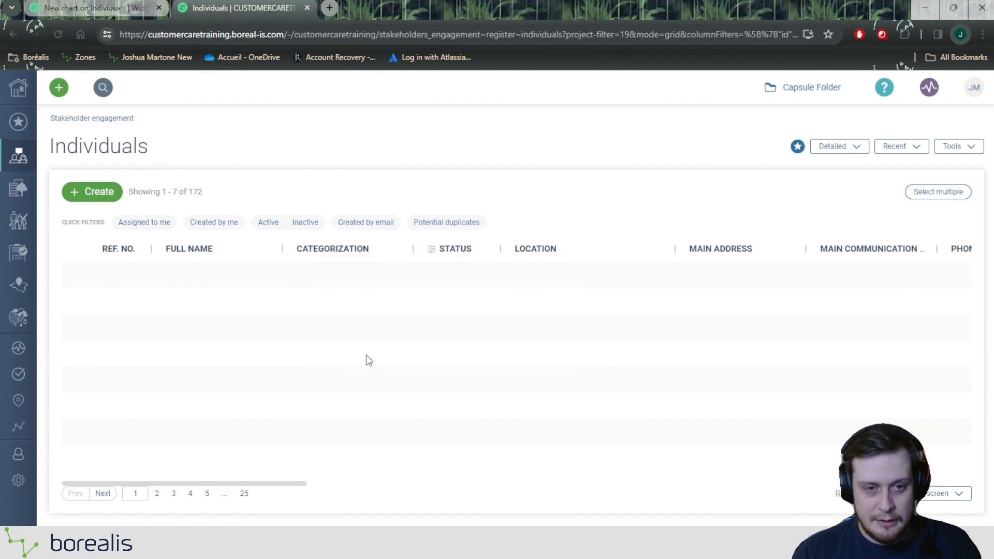
pyautogui.moveTo(200, 192); pyautogui.dragTo(188, 192)
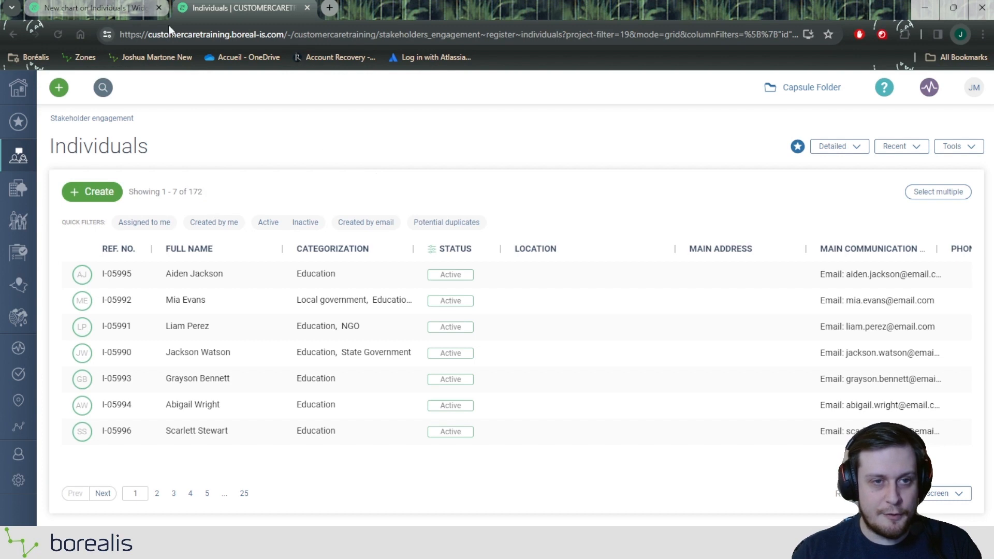
# Compare the chart's preview and calculated values with the Individuals register's record count and Categorization column
pyautogui.click(106, 8)
pyautogui.moveTo(802, 236)
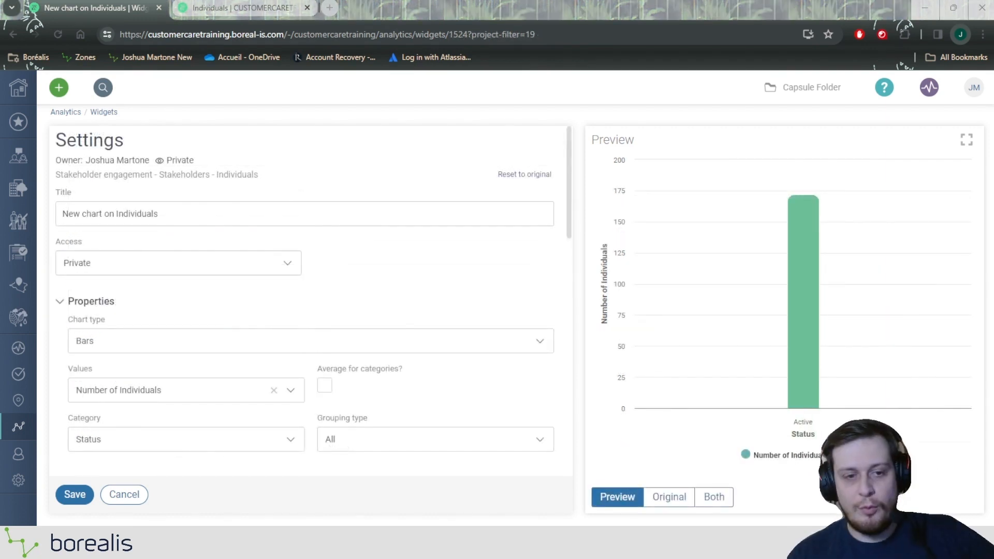
pyautogui.scroll(-5, 186, 192)
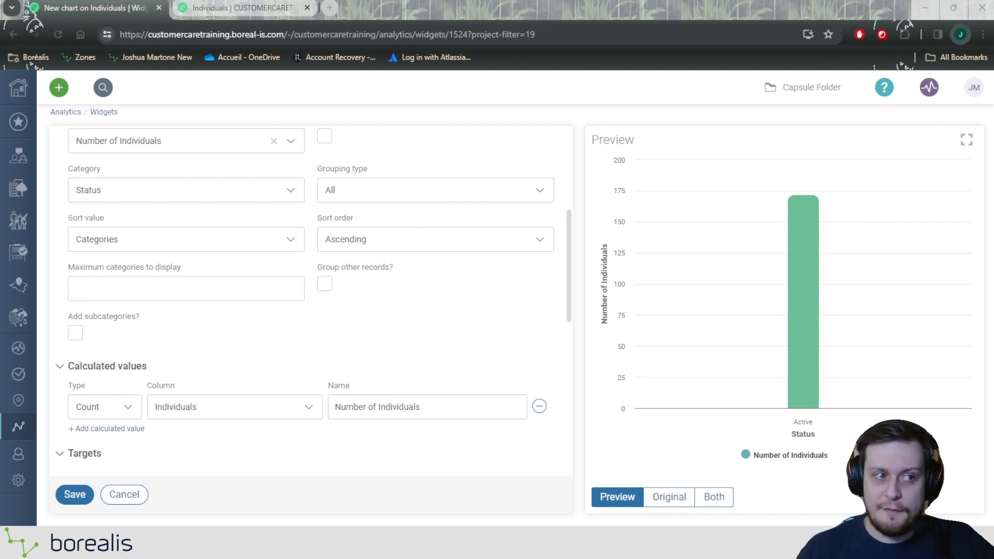
pyautogui.click(260, 8)
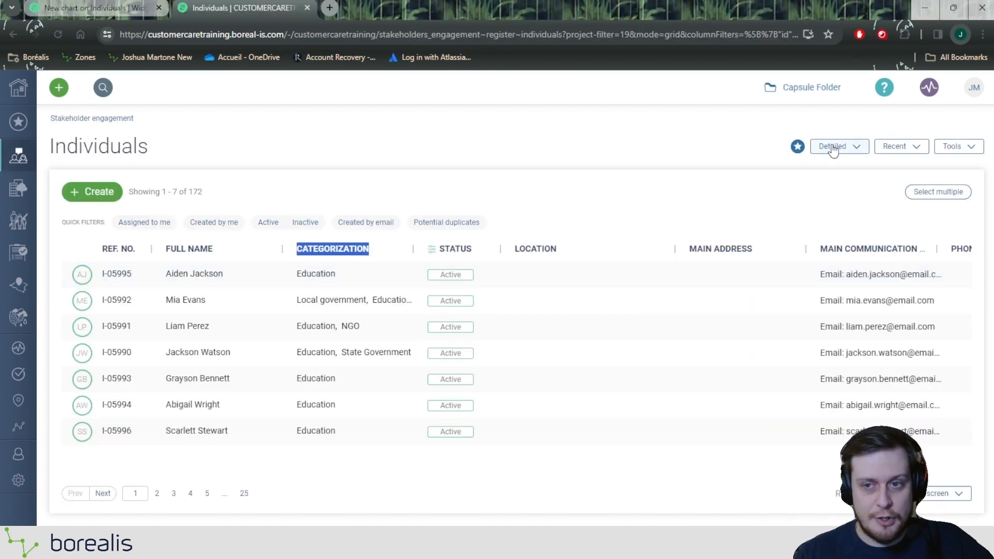
pyautogui.click(183, 228)
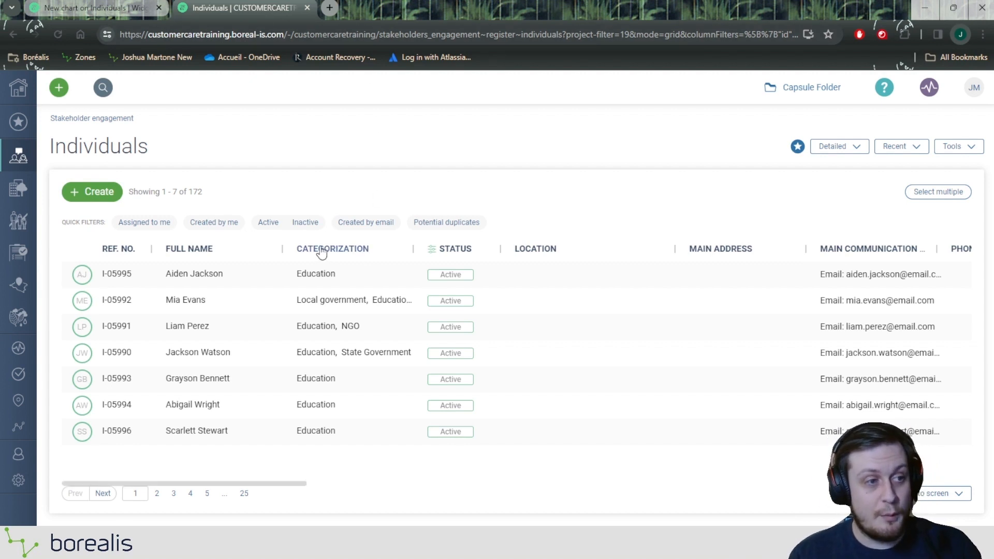
pyautogui.moveTo(213, 197); pyautogui.dragTo(190, 196)
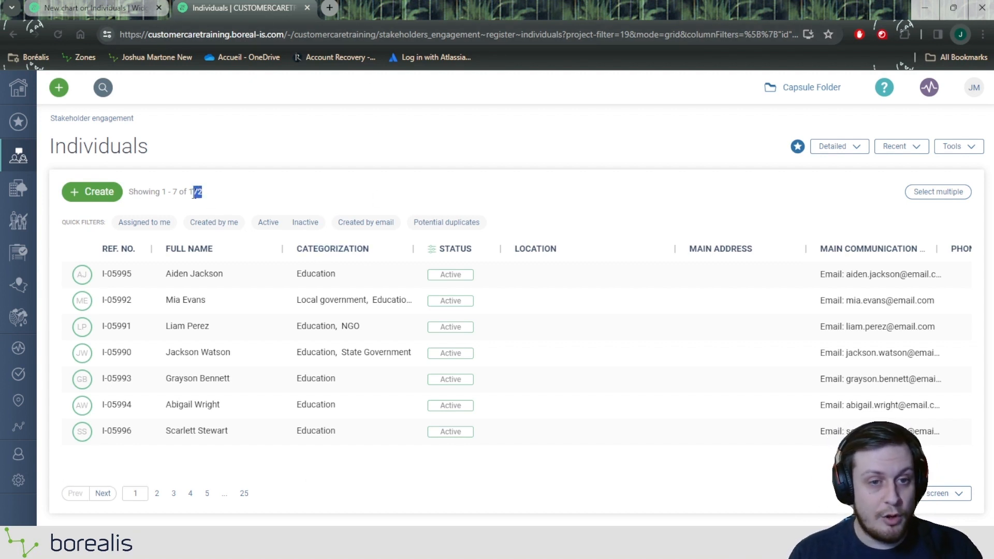
pyautogui.click(300, 198)
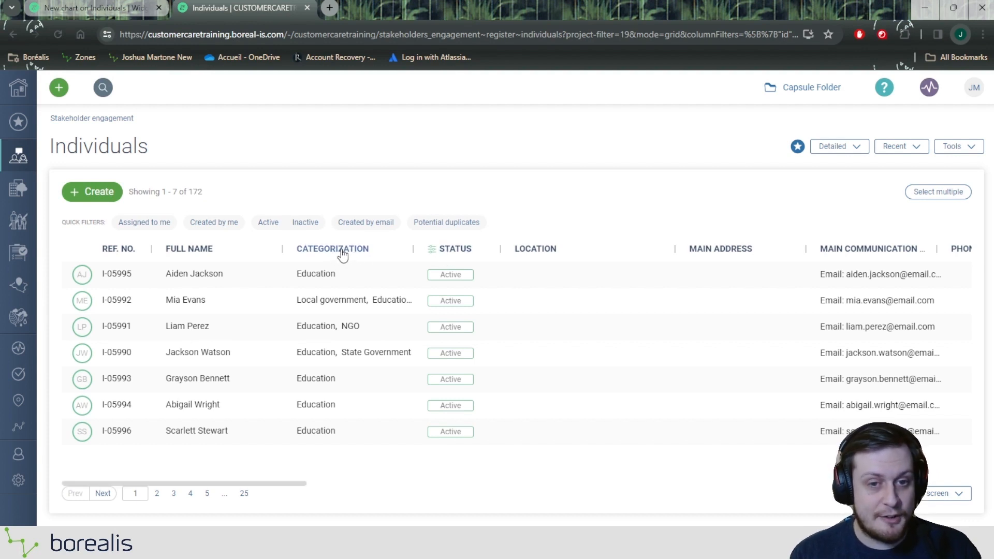
# Set the new chart's Category to Categorization and inspect the Education and Landowner bars in the preview
pyautogui.click(107, 9)
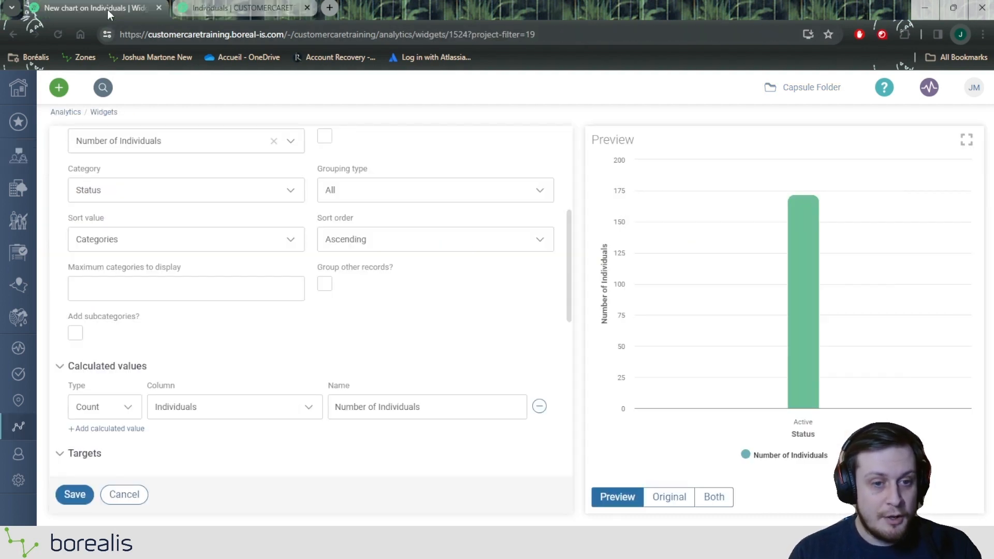
pyautogui.scroll(1, 138, 173)
pyautogui.doubleClick(109, 236)
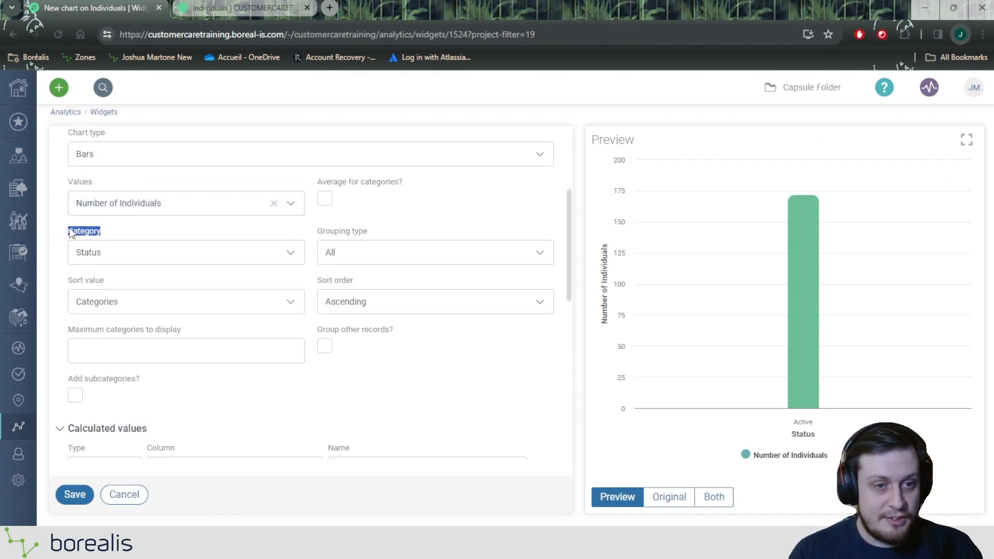
pyautogui.click(132, 237)
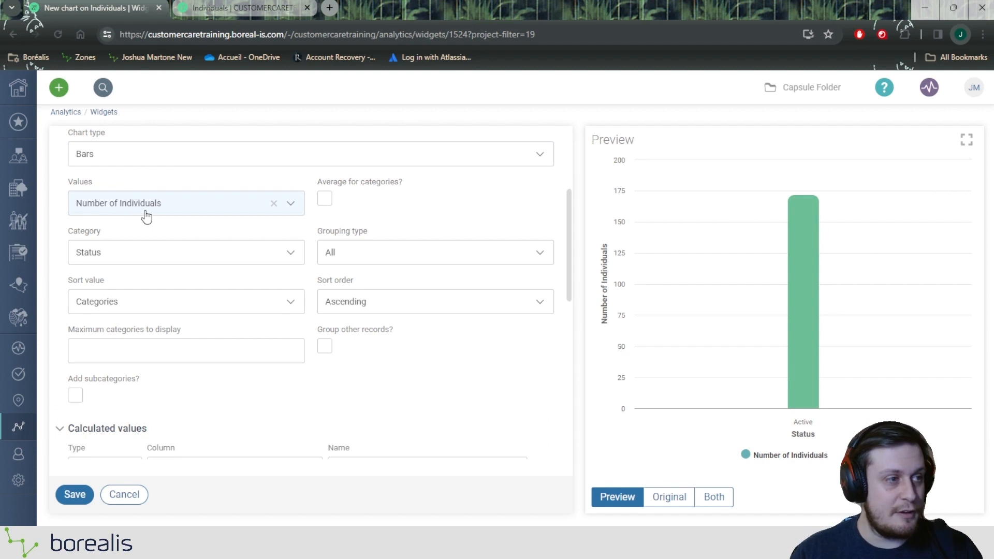
pyautogui.click(152, 247)
pyautogui.write('cate')
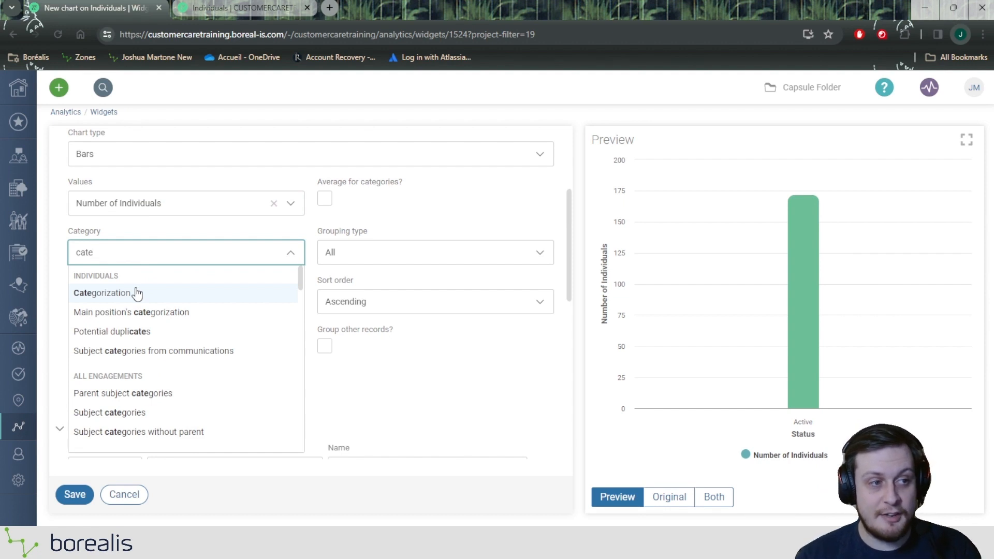
pyautogui.click(125, 293)
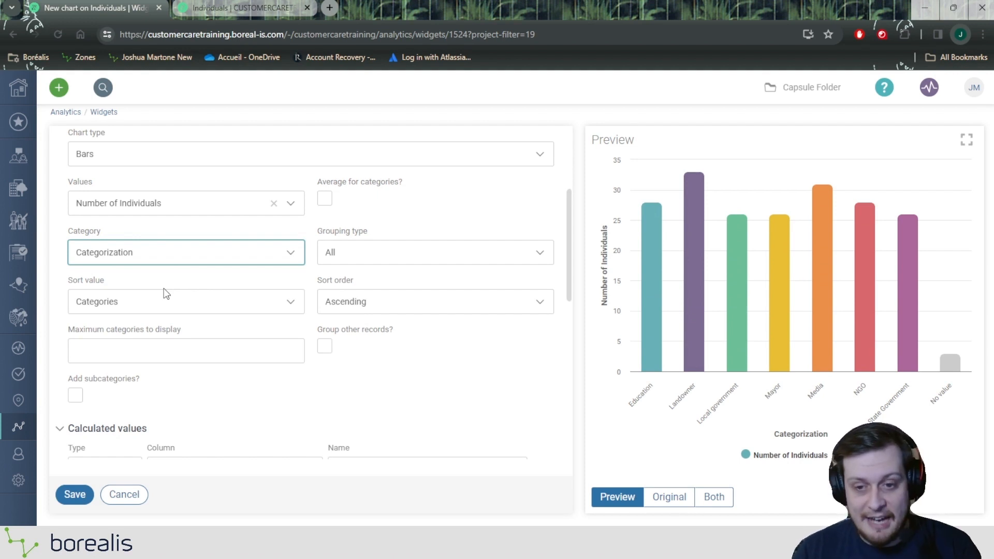
pyautogui.moveTo(653, 259)
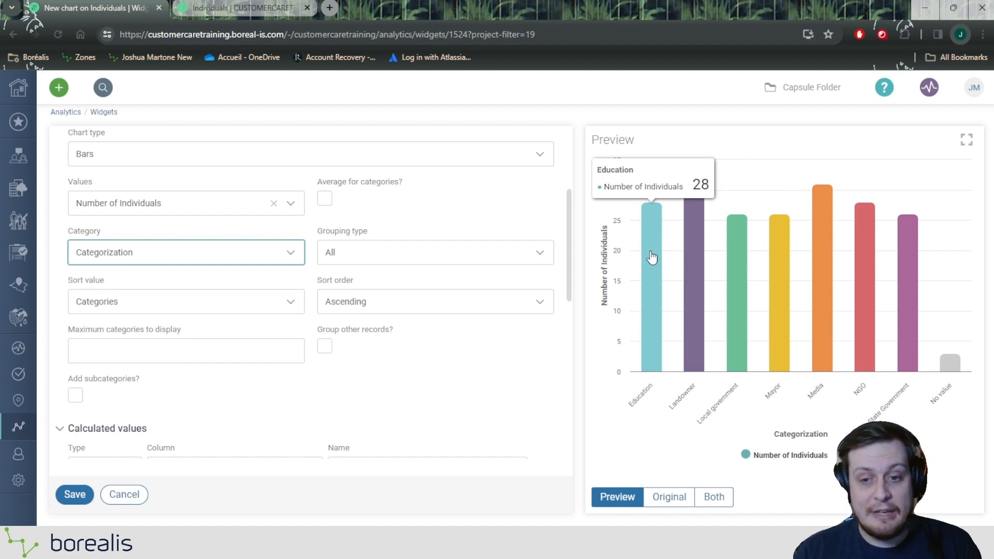
pyautogui.moveTo(699, 253)
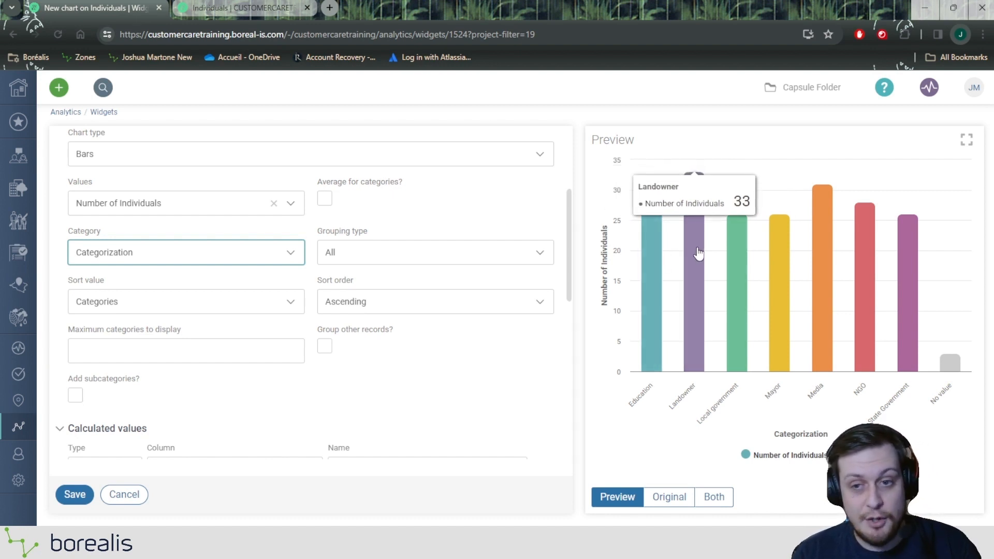
# Inspect the No value bar in the preview and add a chart filter with the inclusion type Exclude
pyautogui.moveTo(739, 282)
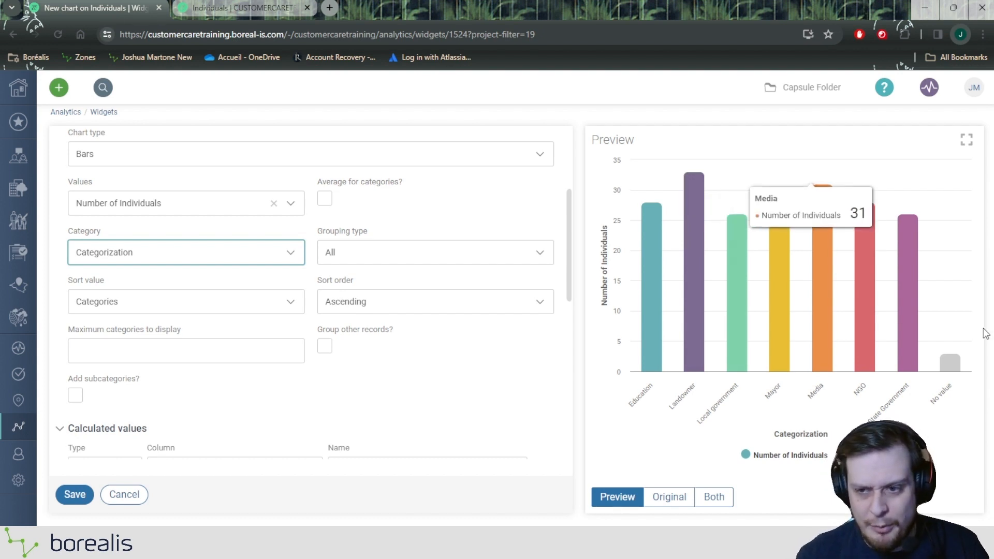
pyautogui.moveTo(958, 365)
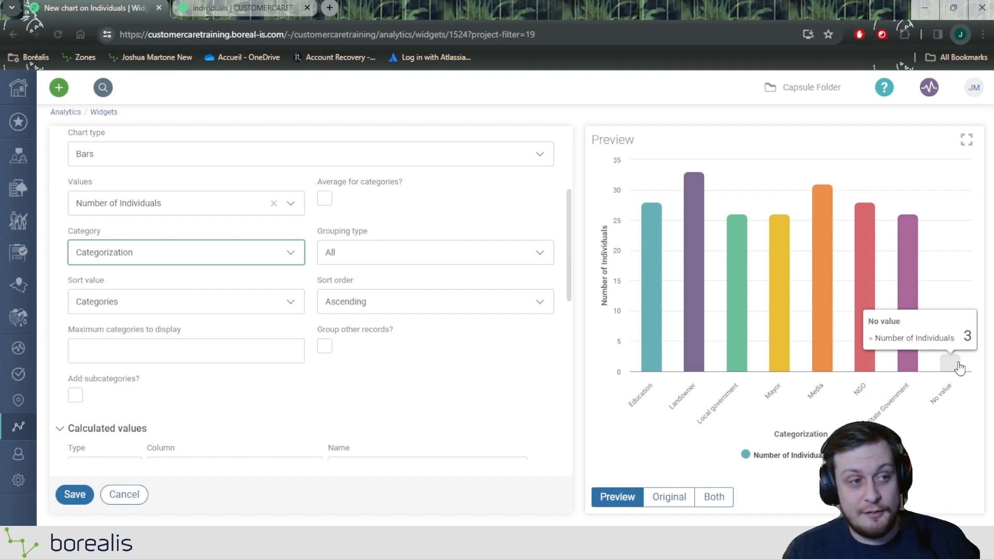
pyautogui.scroll(-5, 284, 293)
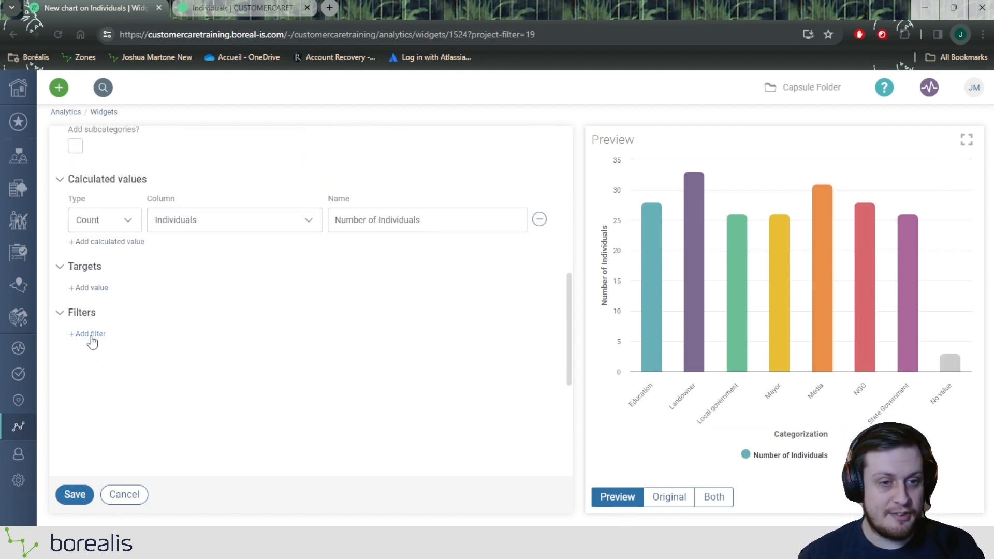
pyautogui.click(91, 334)
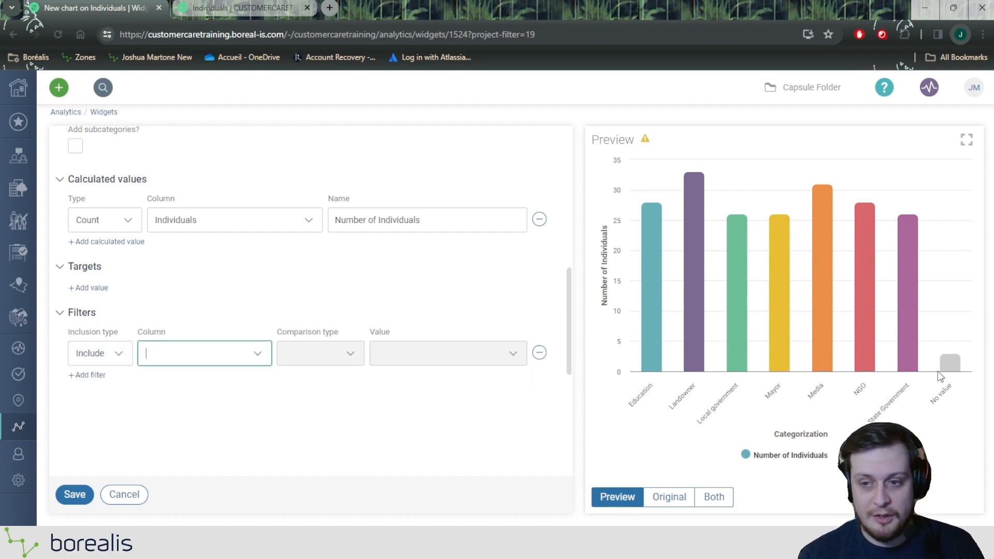
pyautogui.click(94, 358)
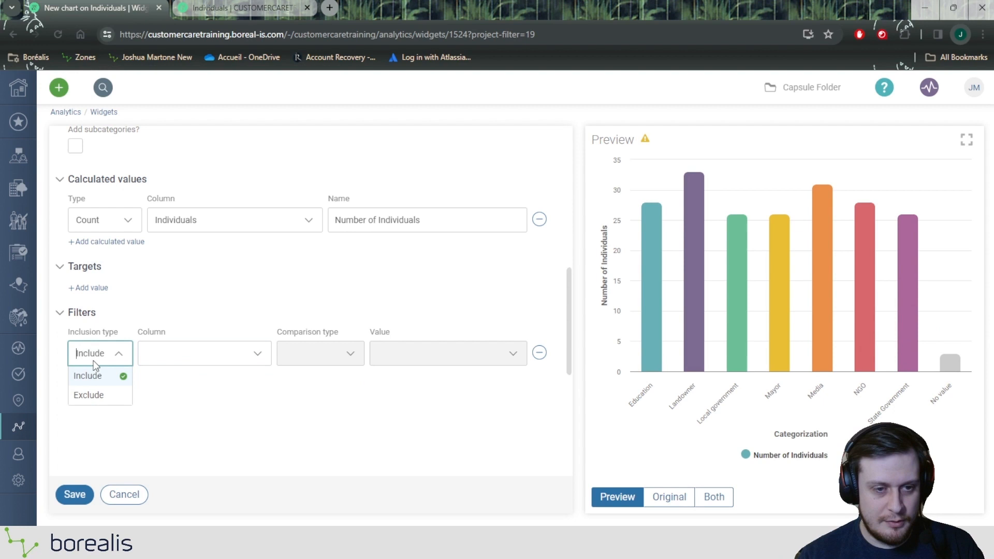
pyautogui.click(99, 397)
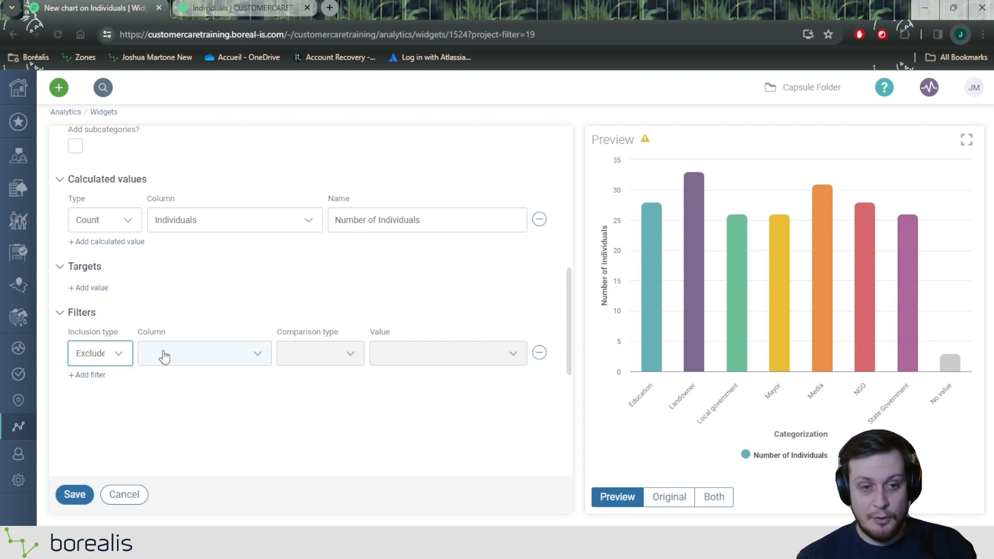
# Set the exclusion filter's column to Categorization with comparison type Is empty, and check the preview
pyautogui.doubleClick(150, 332)
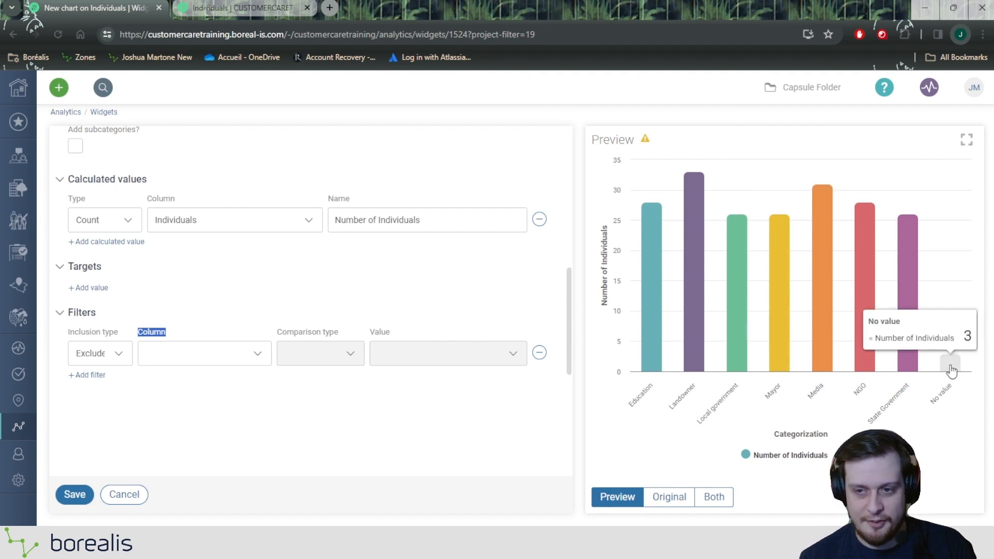
pyautogui.click(171, 355)
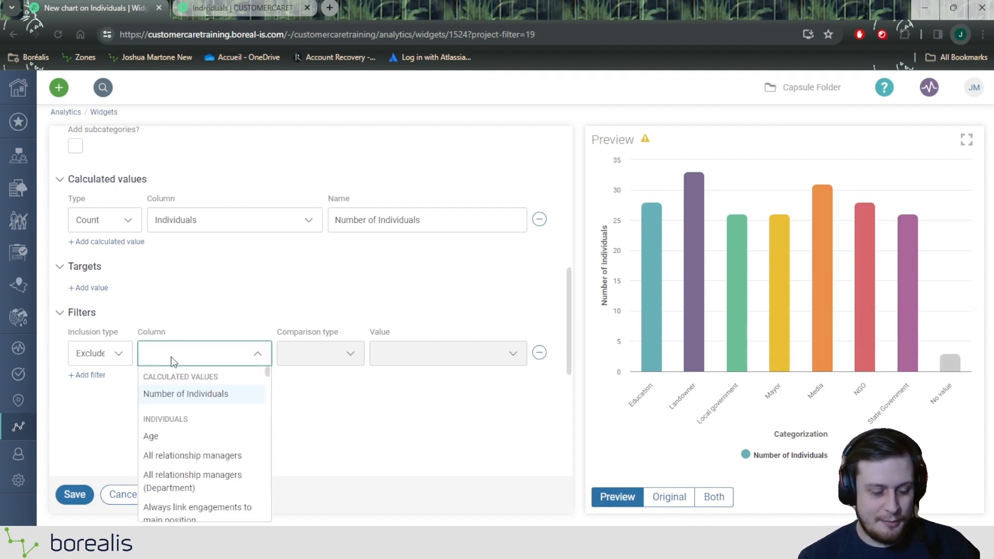
pyautogui.write('cate')
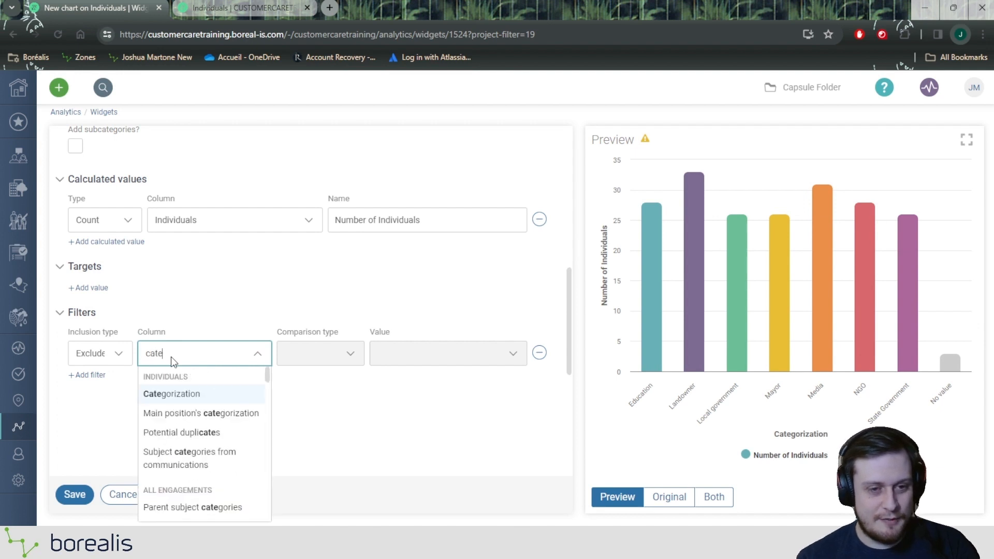
pyautogui.click(188, 395)
pyautogui.click(311, 355)
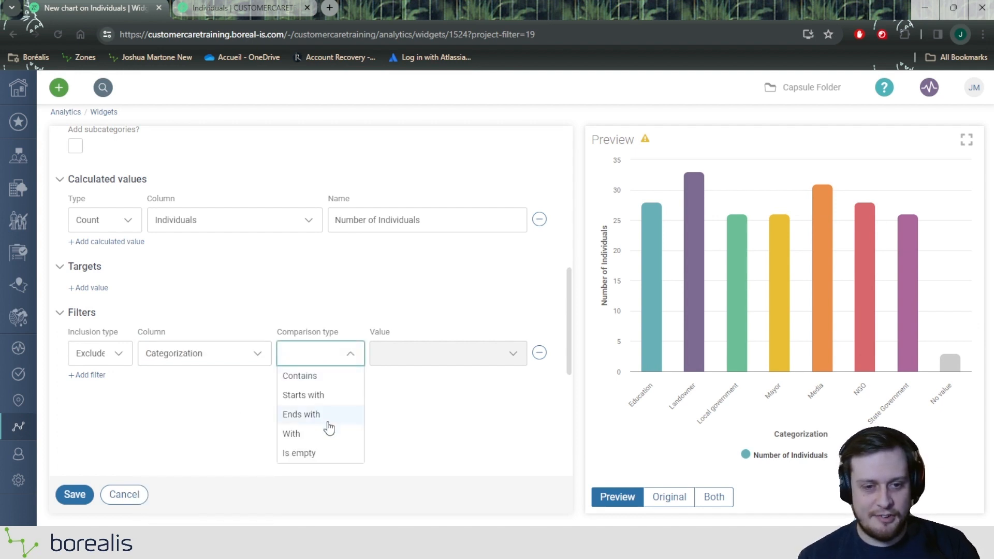
pyautogui.click(317, 456)
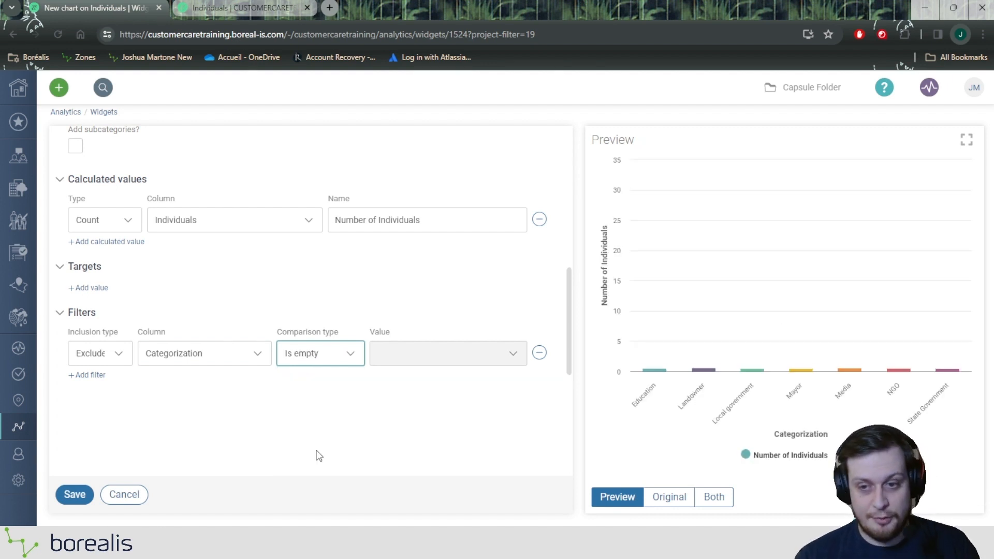
pyautogui.moveTo(791, 352)
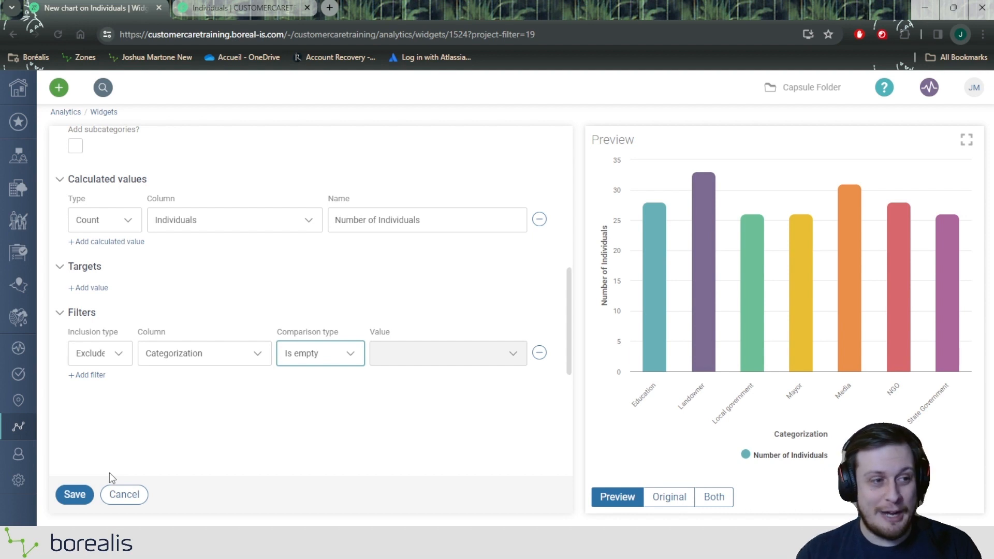
pyautogui.moveTo(659, 304)
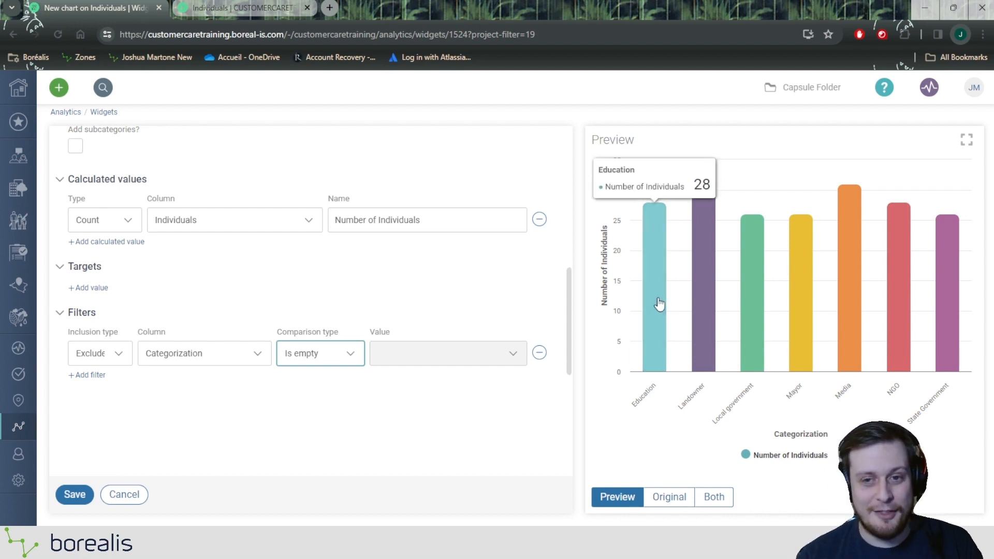